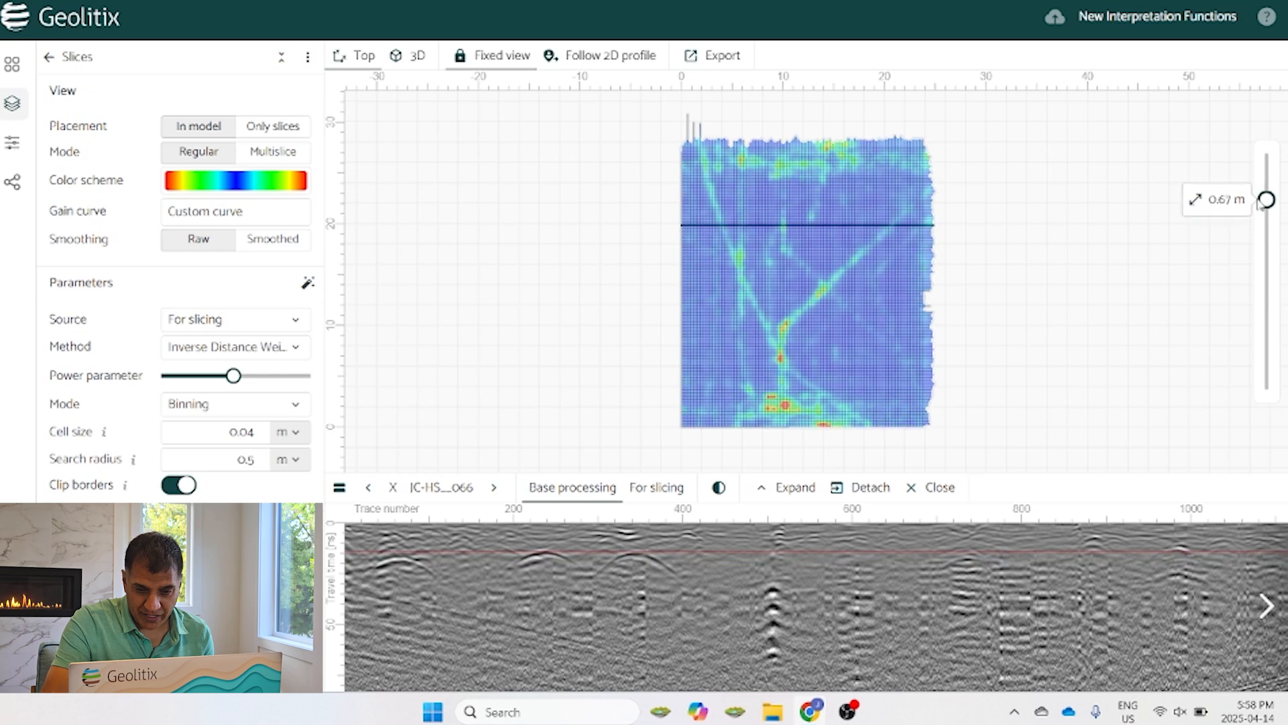
# - Expand the single depth slice into a depth range from 0.32 m to 1.33 m
pyautogui.click(1201, 202)
pyautogui.moveTo(1275, 232); pyautogui.dragTo(1267, 250)
pyautogui.moveTo(1267, 201)
pyautogui.mouseDown()
pyautogui.moveTo(1268, 179)
pyautogui.moveTo(1268, 190)
pyautogui.mouseUp()
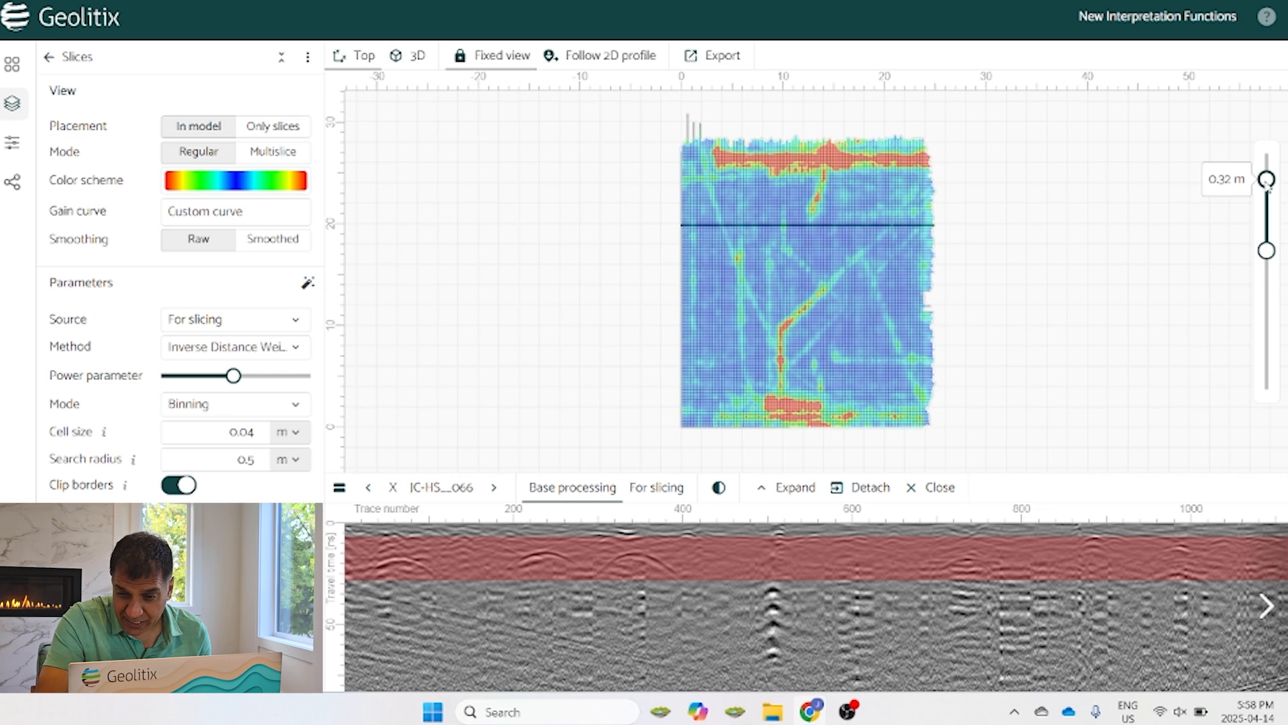
pyautogui.moveTo(1271, 258)
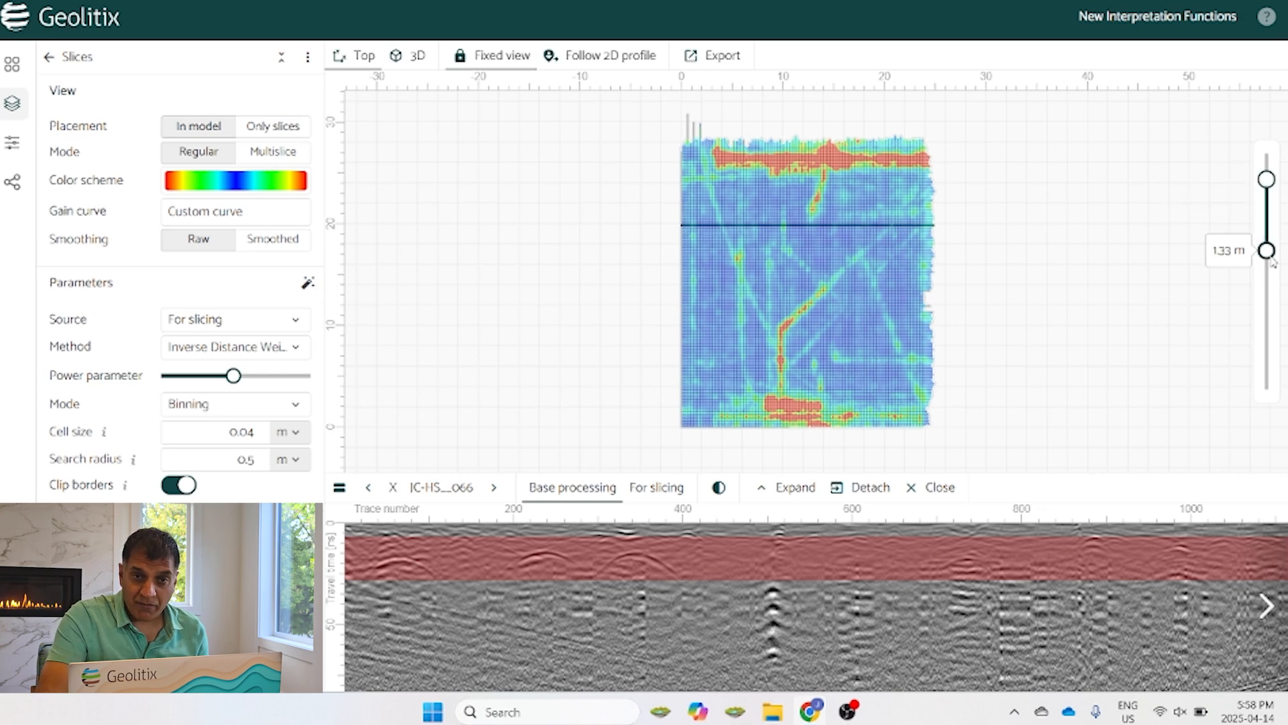
pyautogui.moveTo(1267, 212)
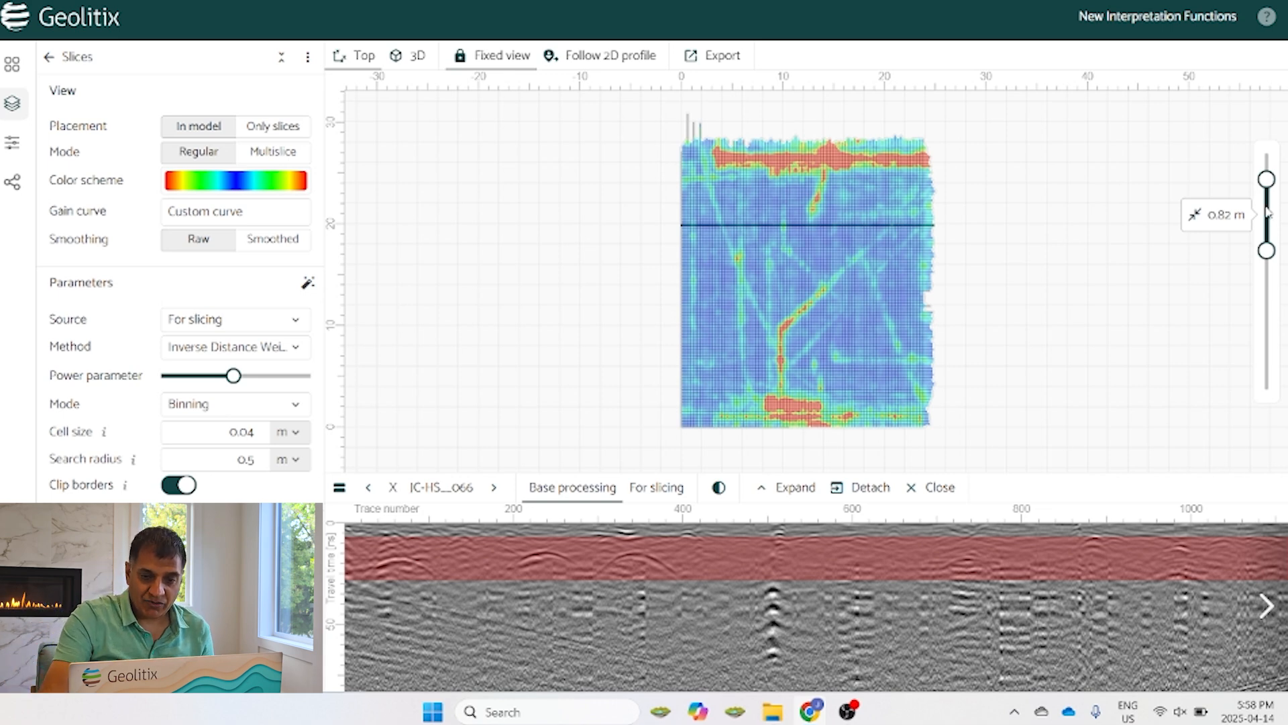
# - Add a new polyline layer and set its solid color to magenta #F22AF2
pyautogui.scroll(3, 694, 131)
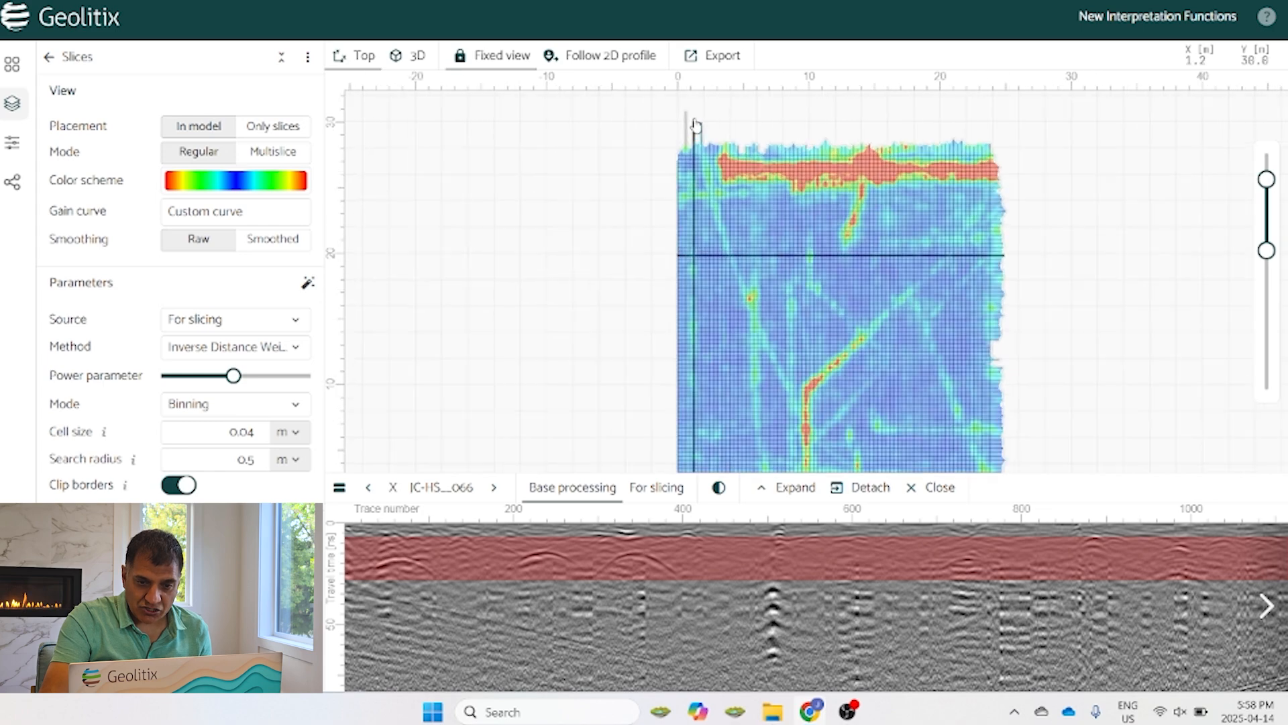
pyautogui.scroll(1, 709, 149)
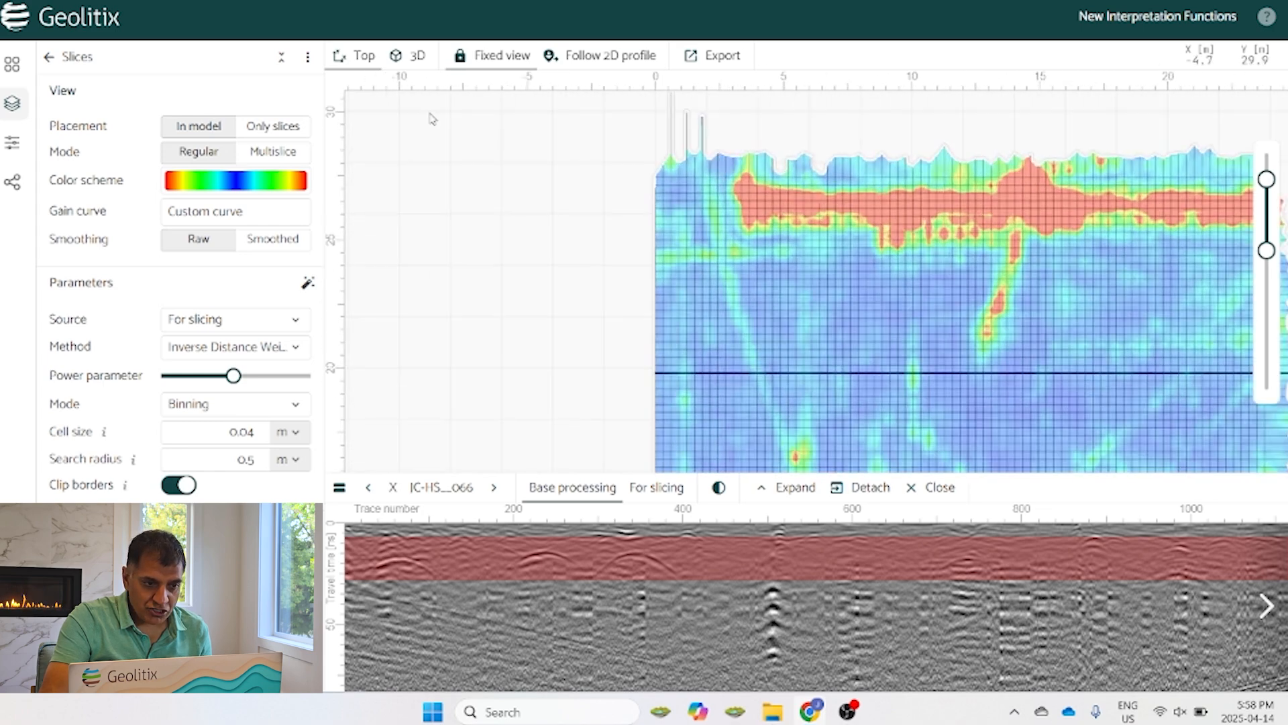
pyautogui.click(46, 60)
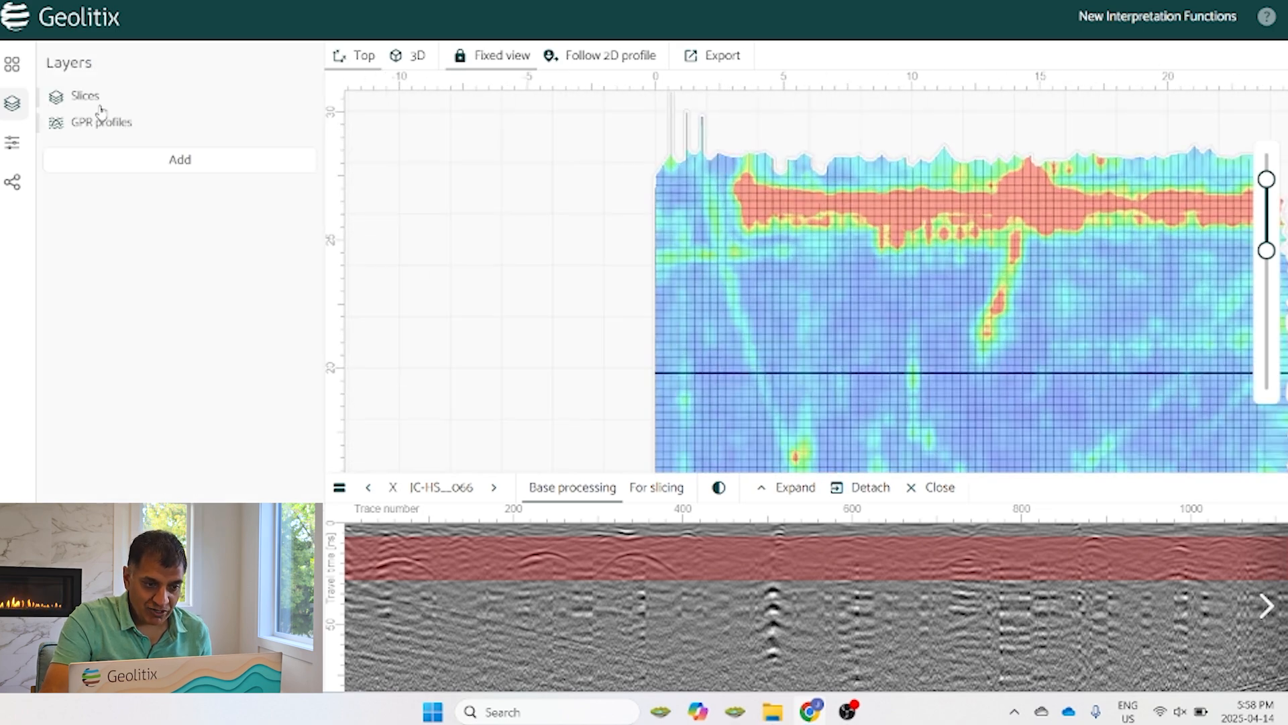
pyautogui.click(206, 170)
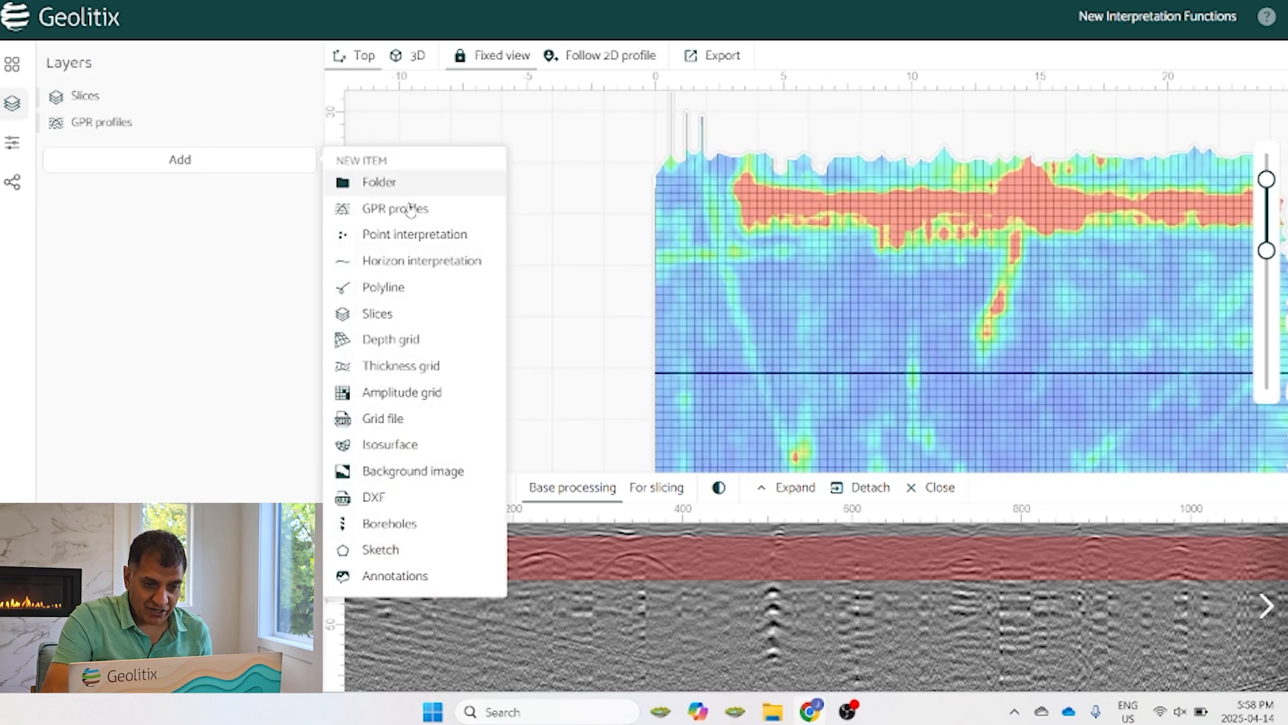
pyautogui.click(429, 291)
pyautogui.click(225, 284)
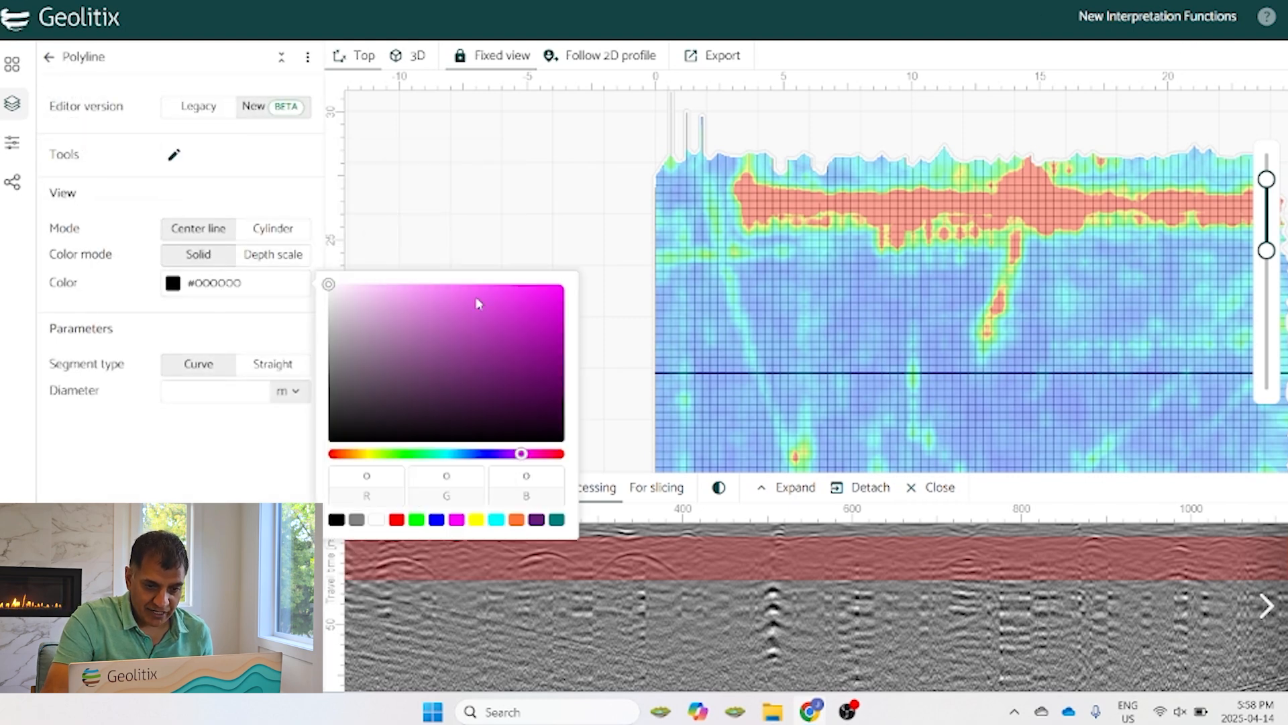
pyautogui.click(524, 293)
pyautogui.click(102, 461)
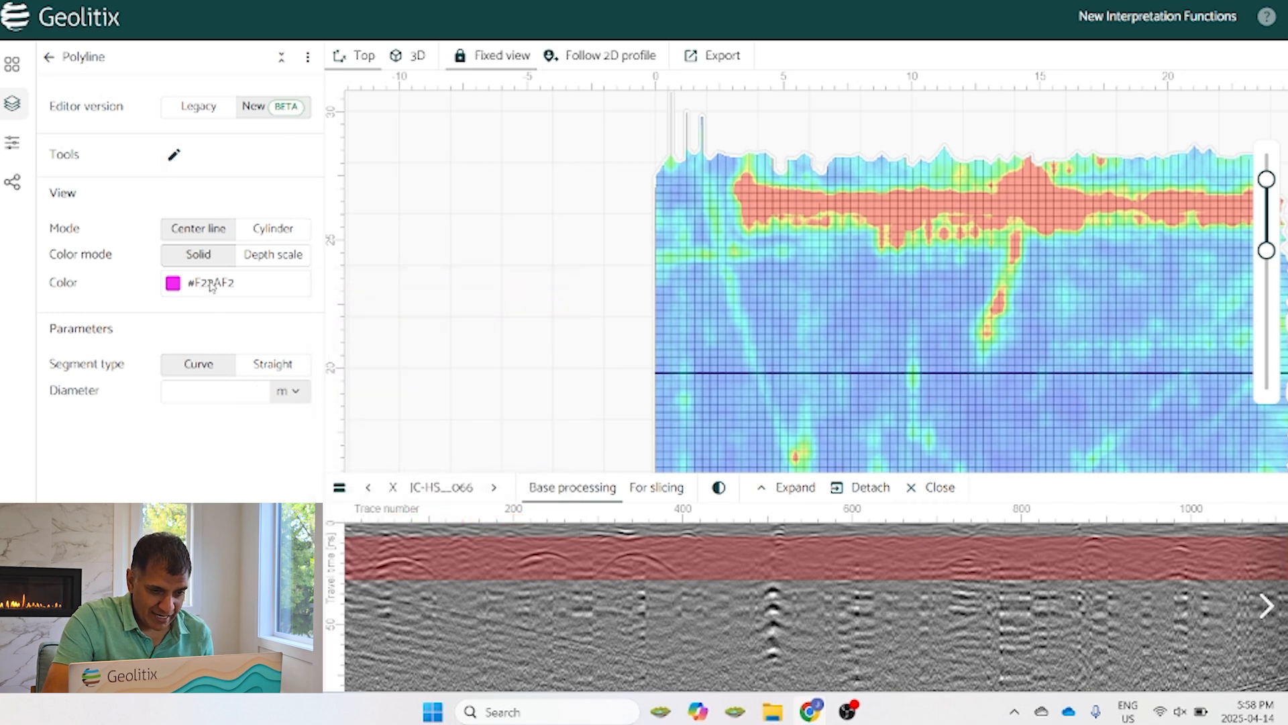
# - Start a polyline along the diagonal anomaly with nodes at about X 1.9, Y 27.4; X 4.6, Y 18.2; and X 8.5, Y 9.6
pyautogui.click(174, 156)
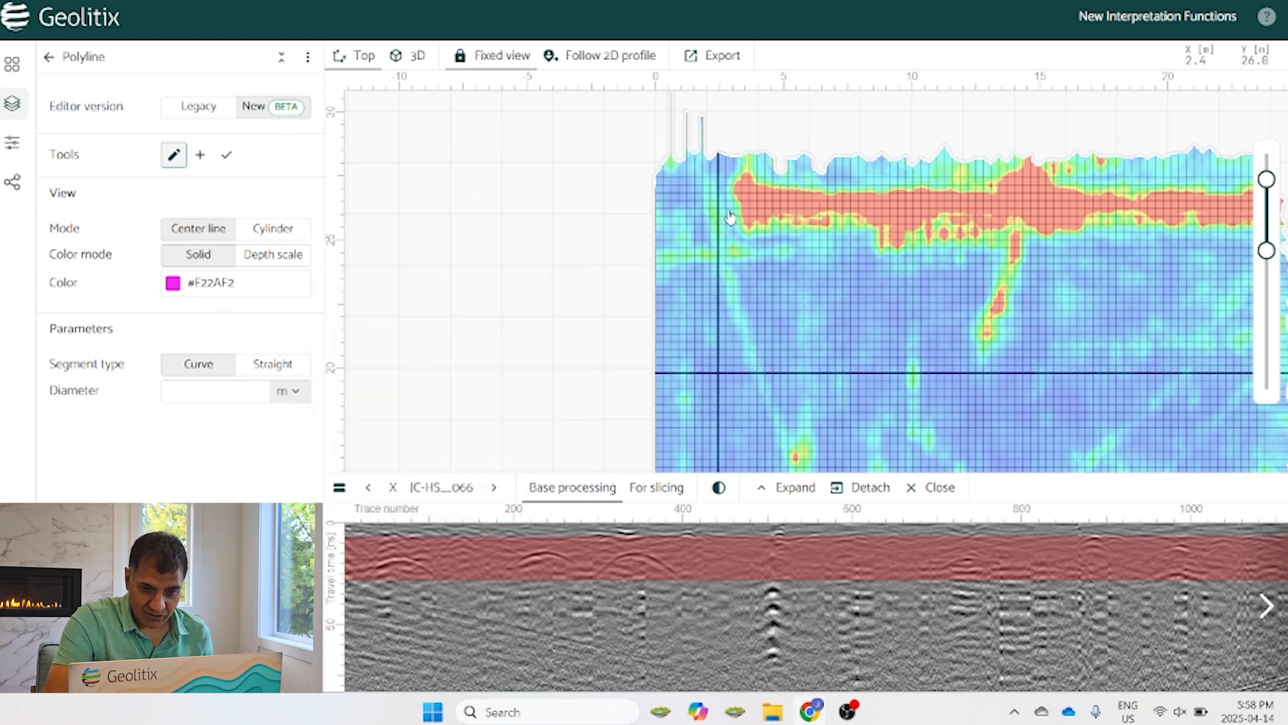
pyautogui.click(705, 177)
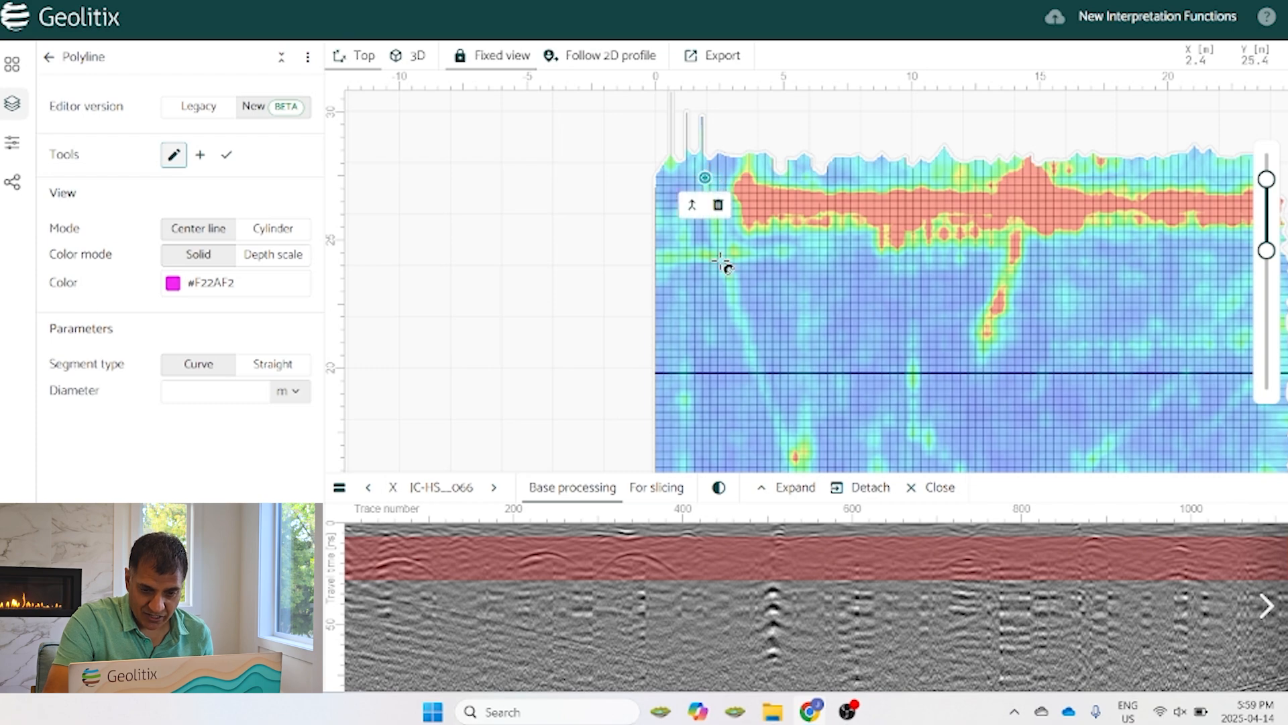
pyautogui.click(773, 413)
pyautogui.scroll(-4, 522, 188)
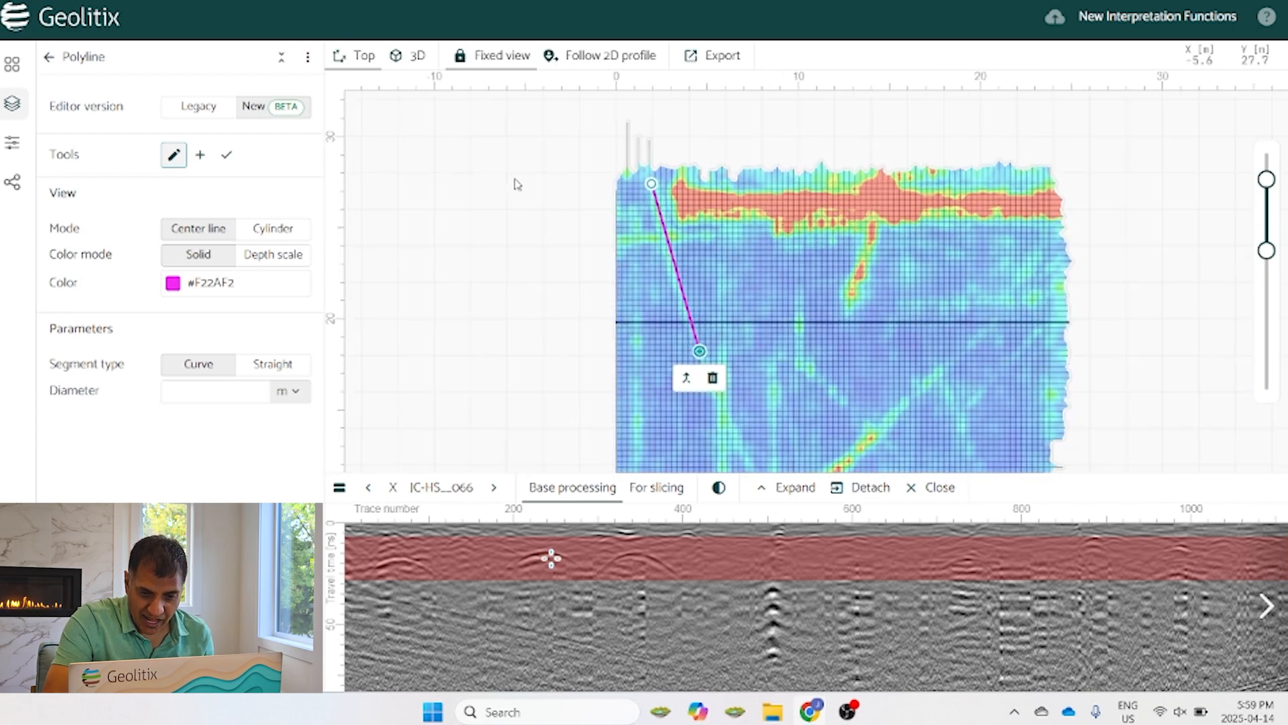
pyautogui.scroll(4, 707, 426)
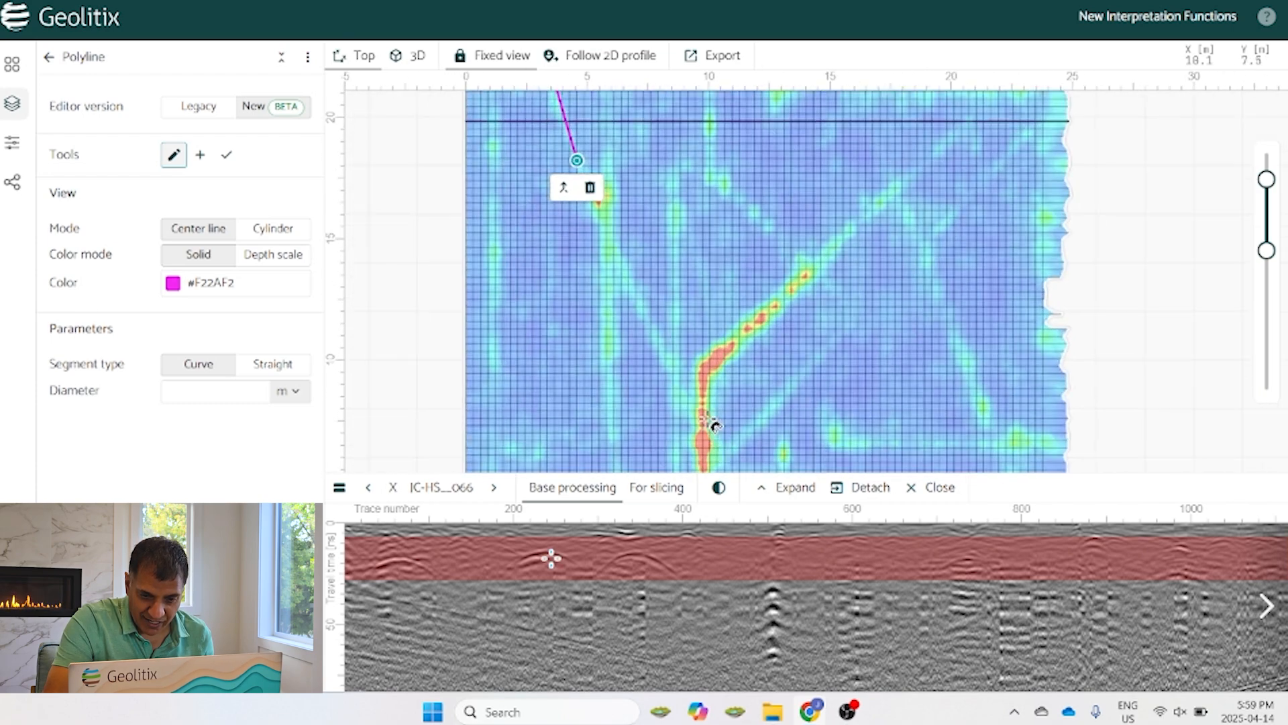
pyautogui.click(673, 370)
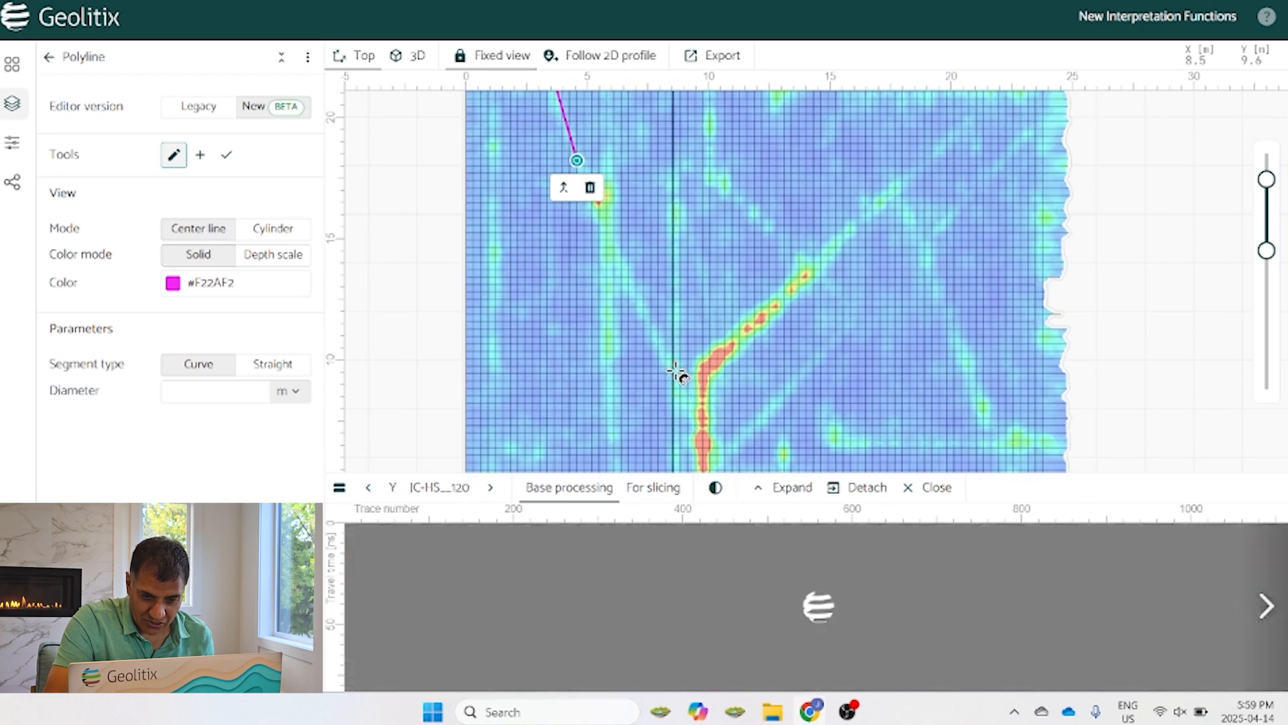
pyautogui.click(682, 371)
# - Extend the polyline to a fourth node at about X 9.4, Y 7.8 beside the strong vertical anomaly and finish editing it
pyautogui.scroll(-2, 561, 308)
pyautogui.scroll(5, 681, 406)
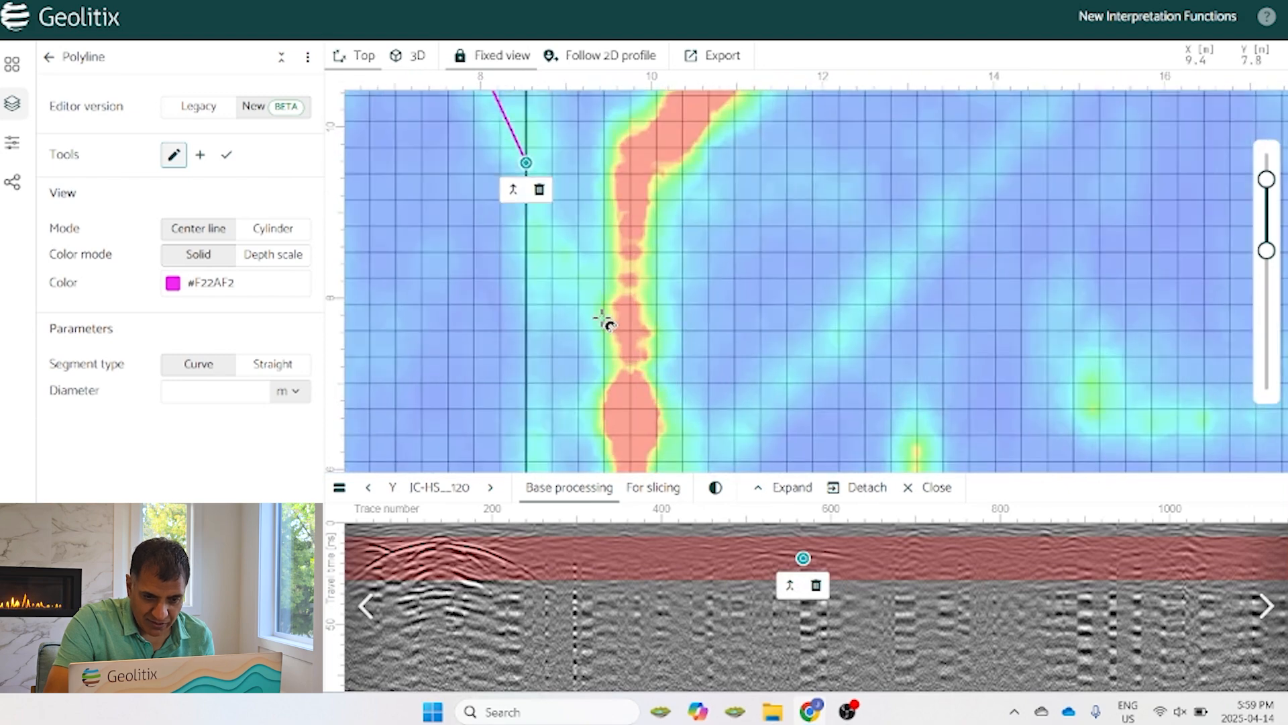
pyautogui.click(603, 320)
pyautogui.scroll(-3, 710, 345)
pyautogui.scroll(-3, 711, 315)
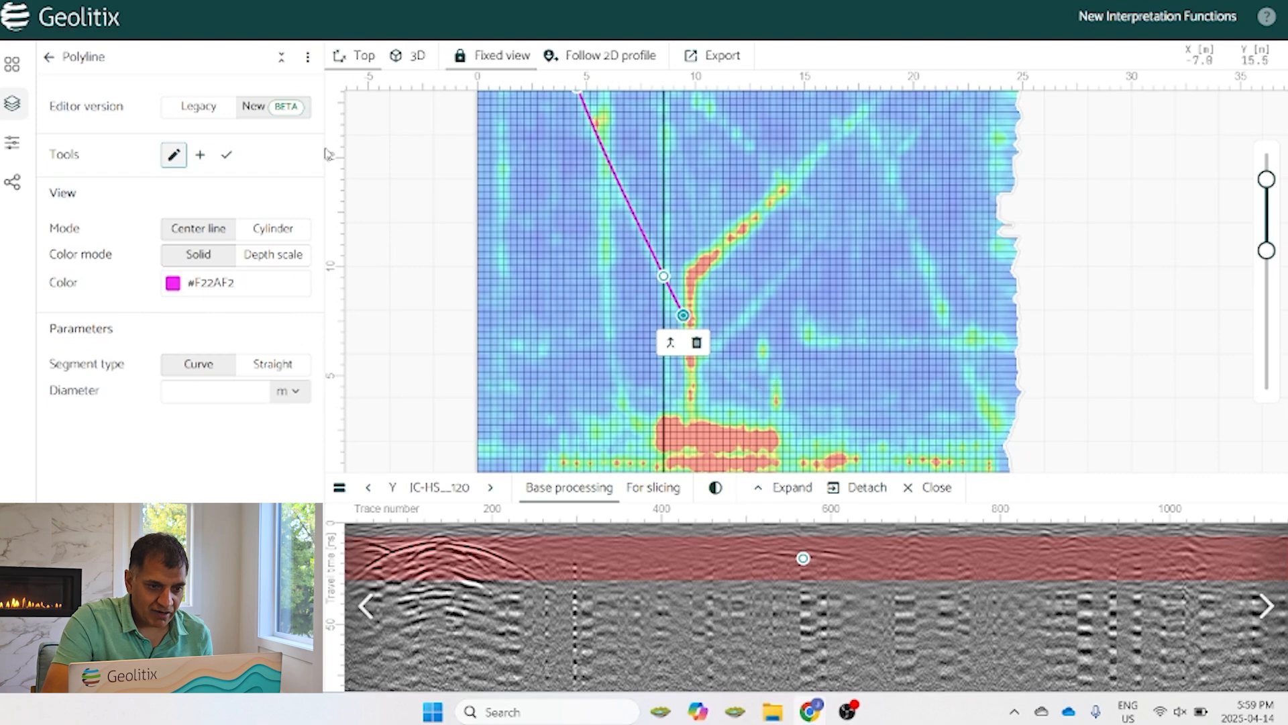
pyautogui.click(226, 155)
pyautogui.scroll(-3, 567, 394)
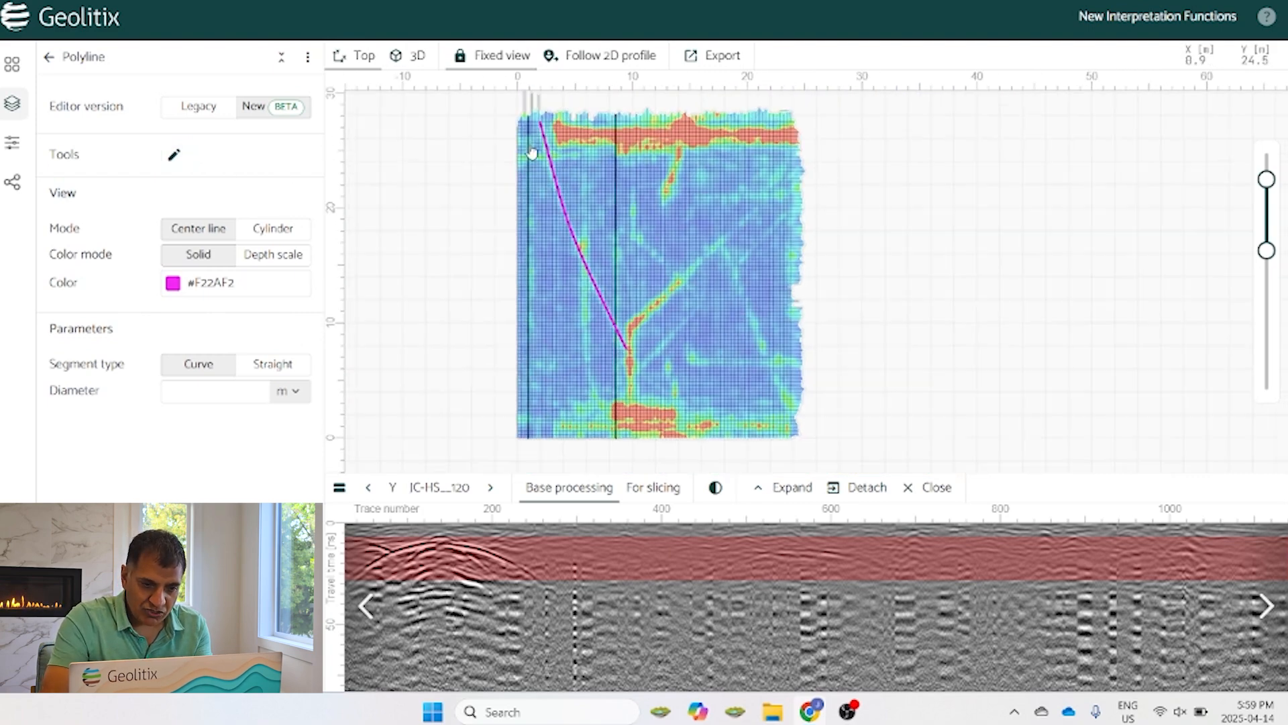
# - Open GPR profile IC-HS__091 and move the polyline's first node onto the apex of the nearby hyperbola
pyautogui.scroll(4, 530, 128)
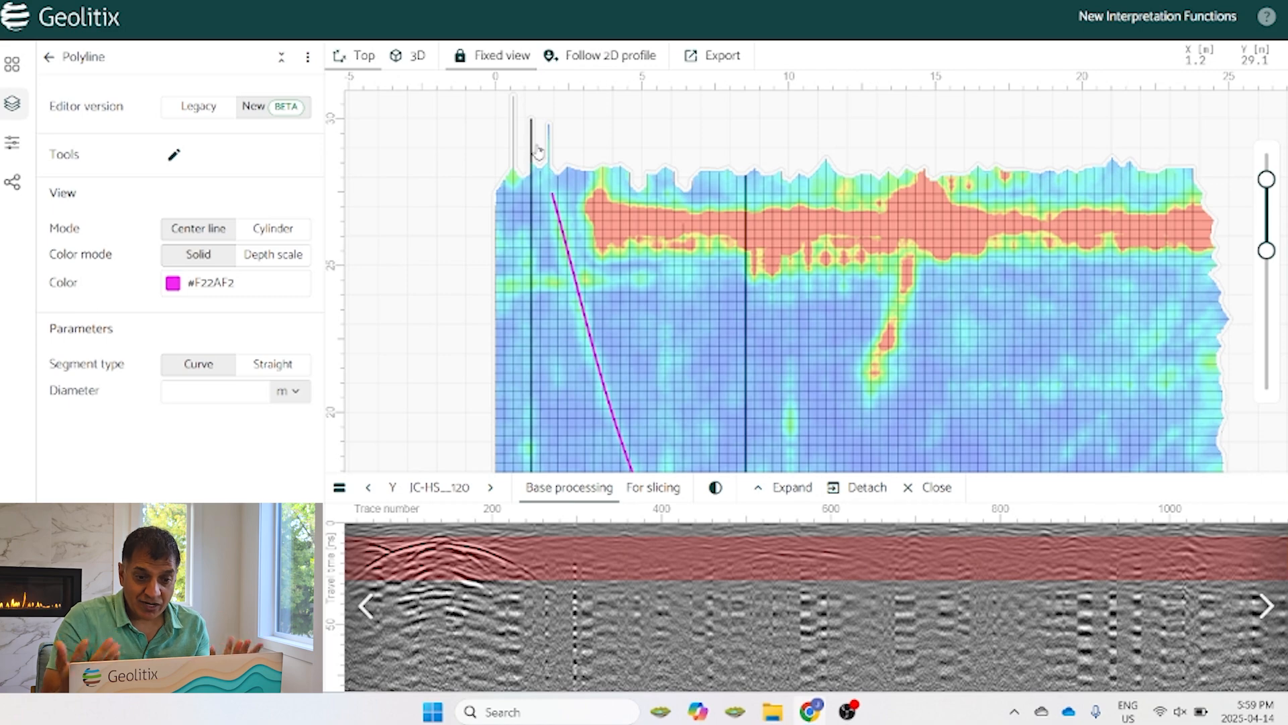
pyautogui.click(571, 200)
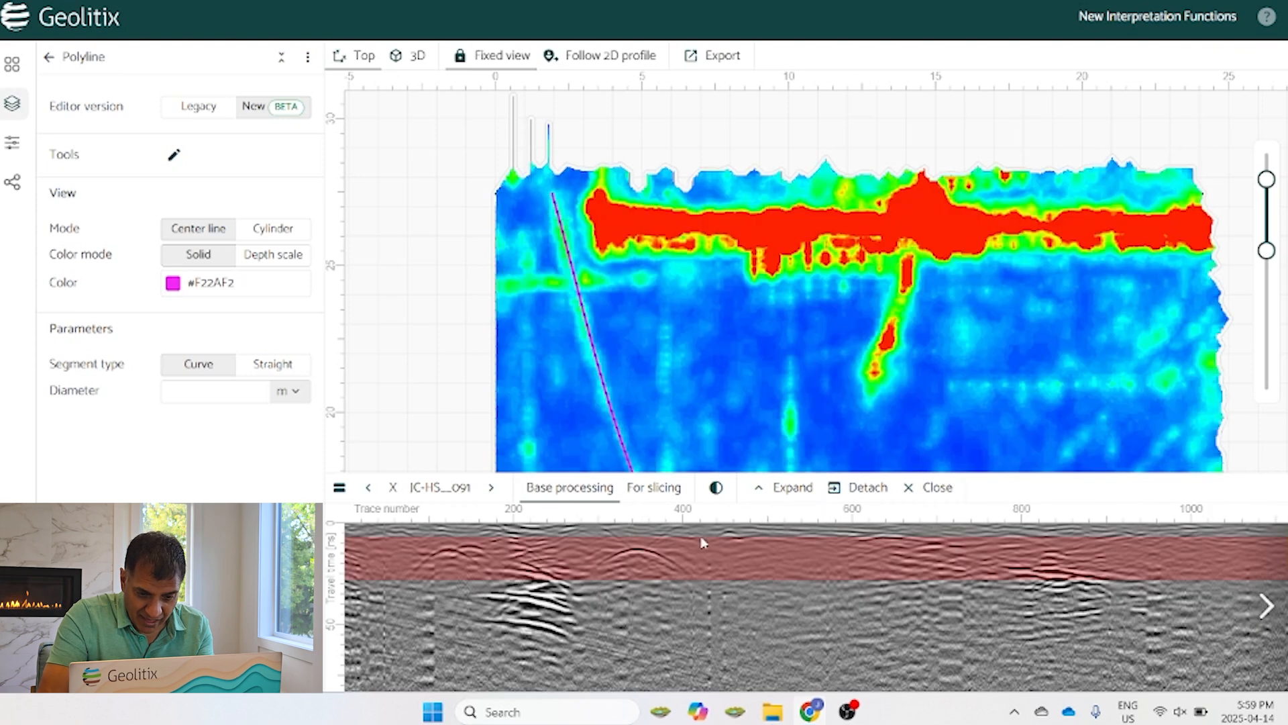
pyautogui.click(173, 156)
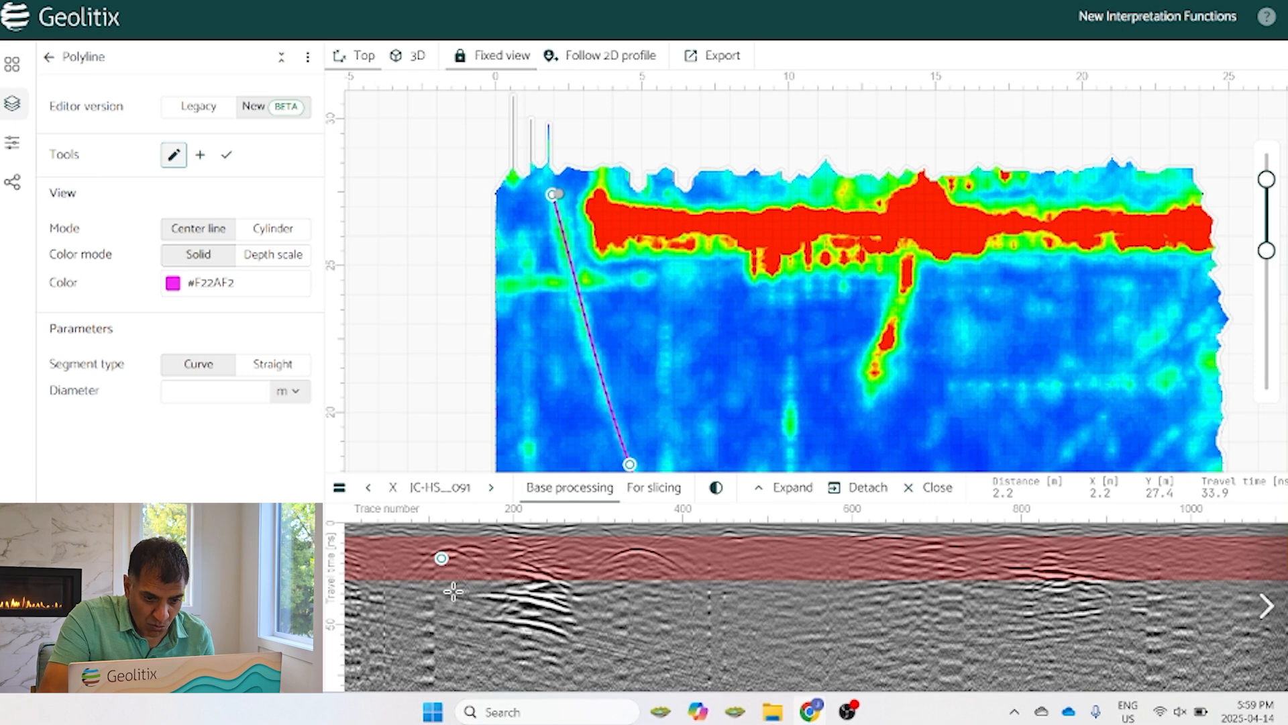
pyautogui.click(448, 548)
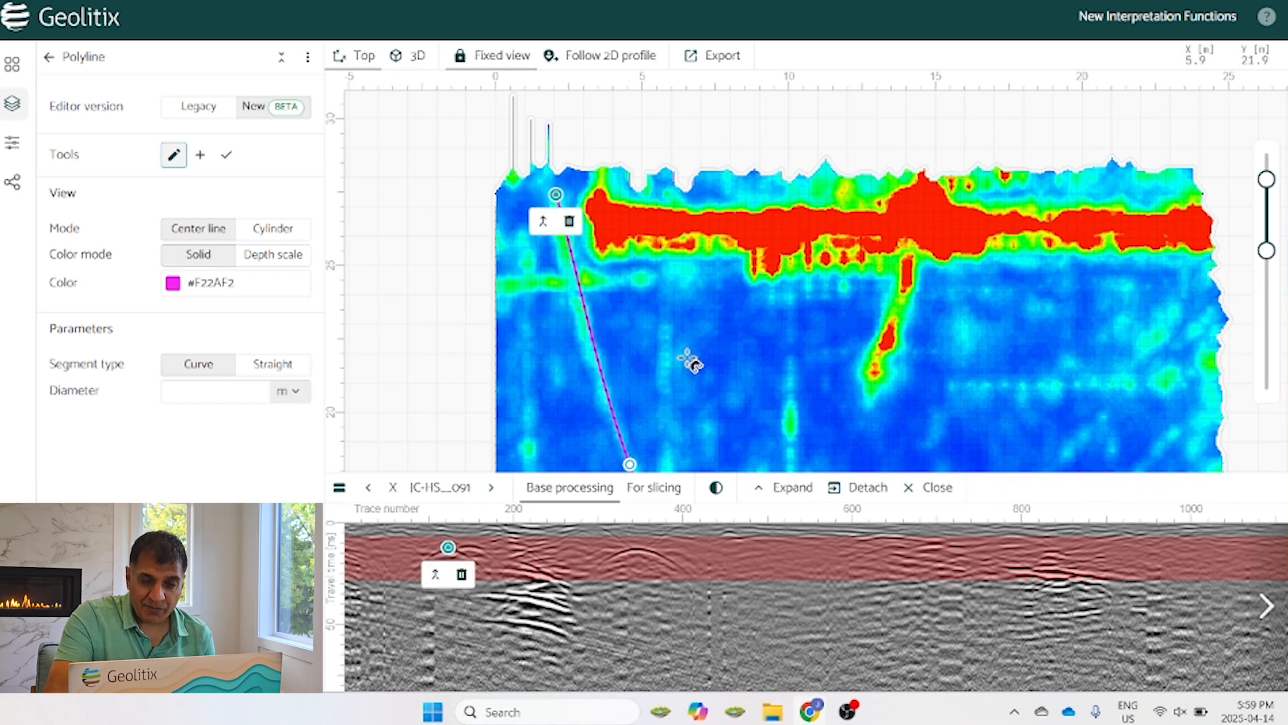
# - Open GPR profile IC-HS__107, which crosses the polyline's second node, to check the node against the radargram
pyautogui.scroll(-1, 691, 362)
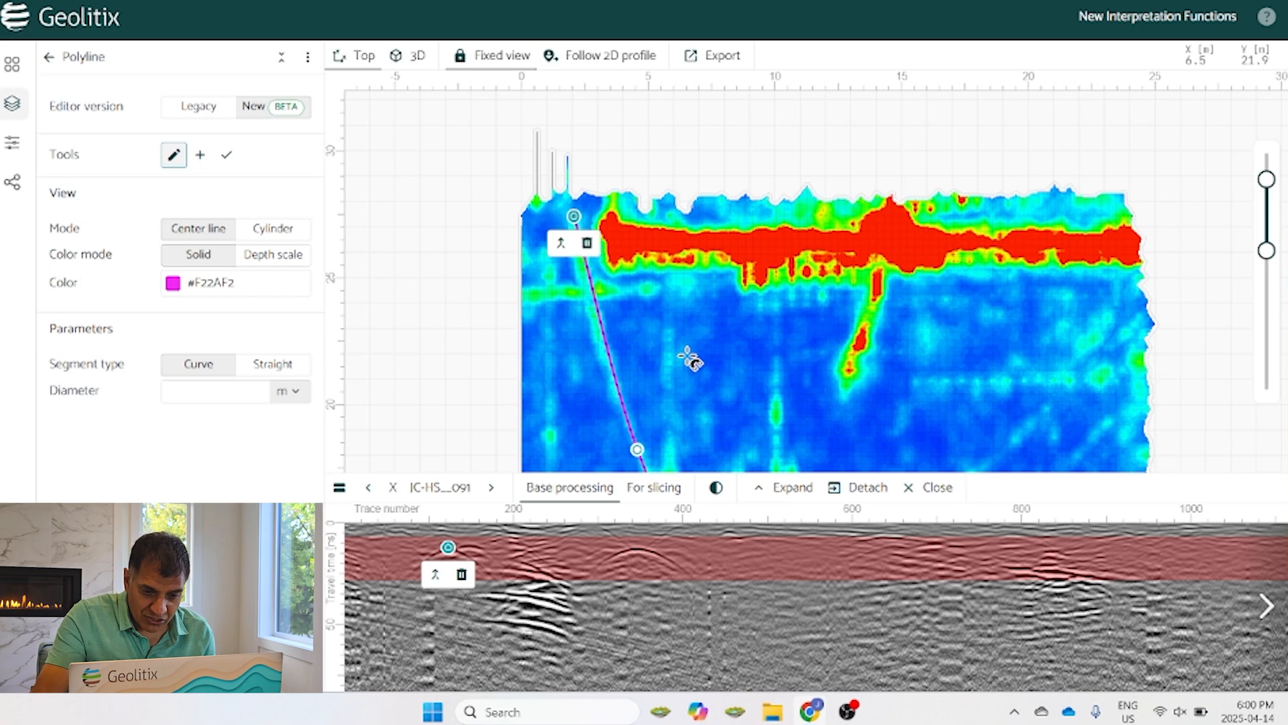
pyautogui.scroll(2, 654, 463)
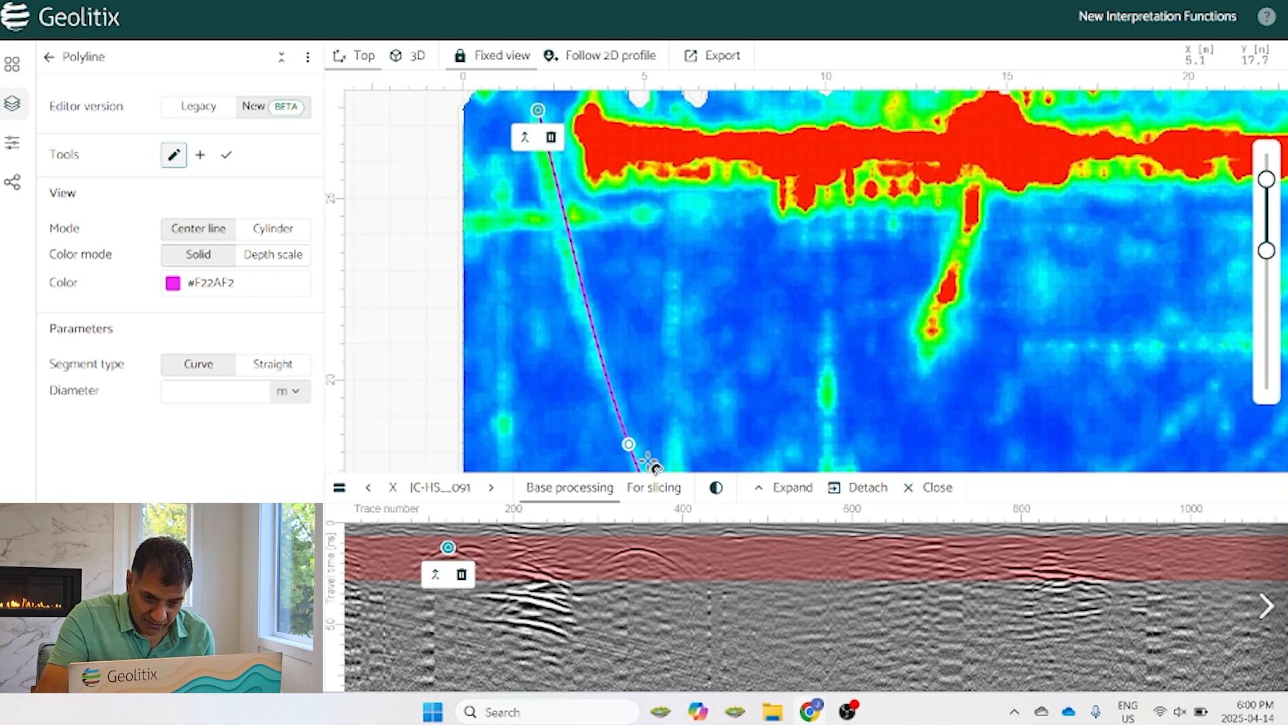
pyautogui.scroll(4, 647, 459)
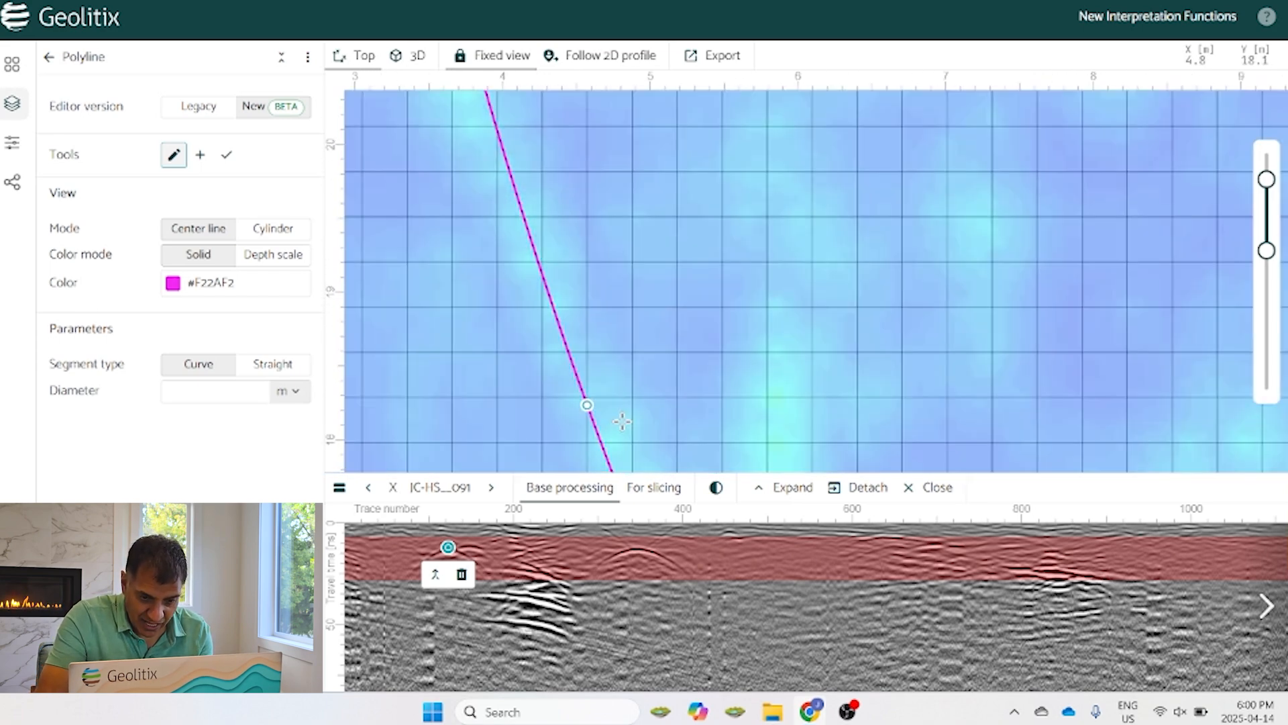
pyautogui.click(586, 435)
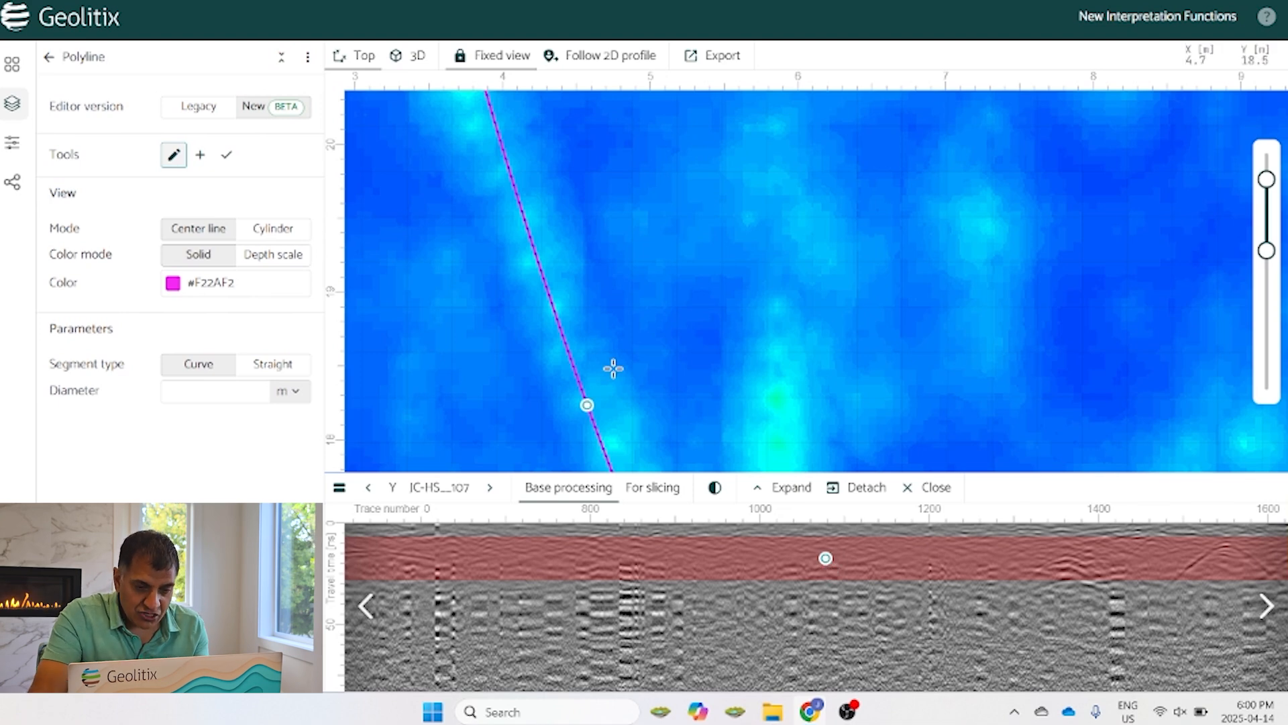
# - Open GPR profile IC-HS__066 and insert a polyline node on its hyperbola apex at about X 3.9, Y 19.8
pyautogui.scroll(-2, 552, 285)
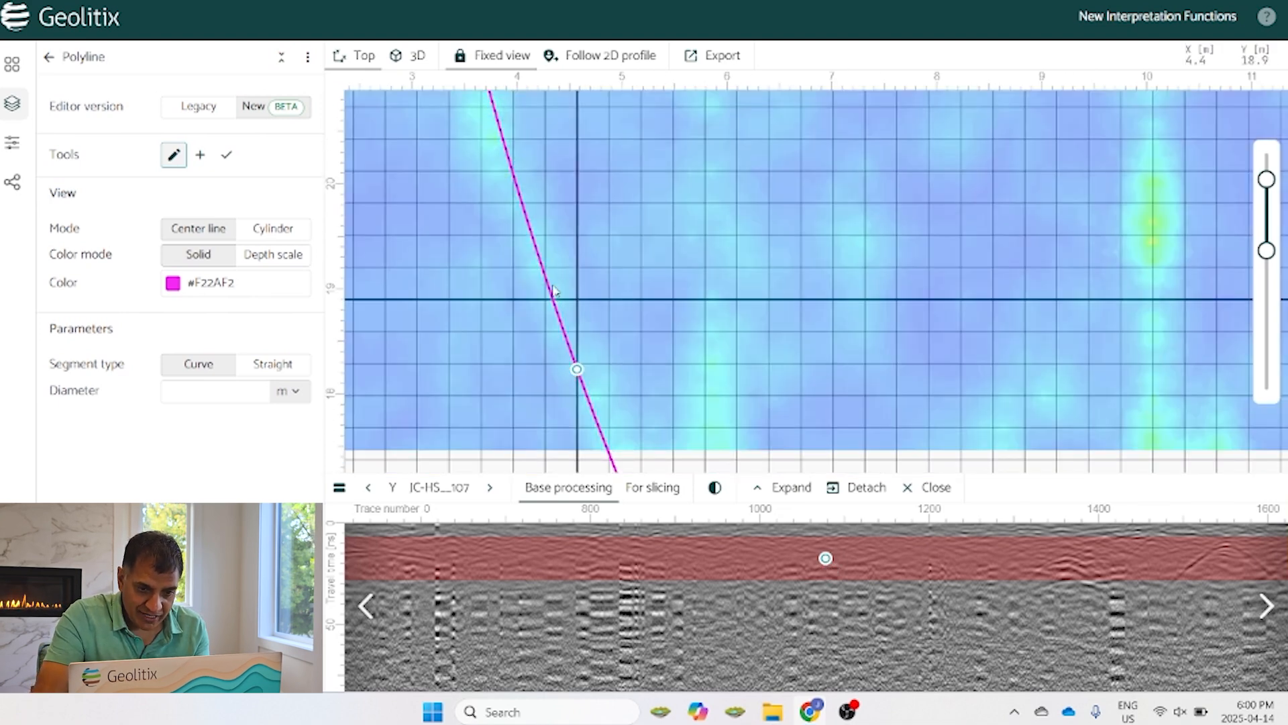
pyautogui.click(536, 215)
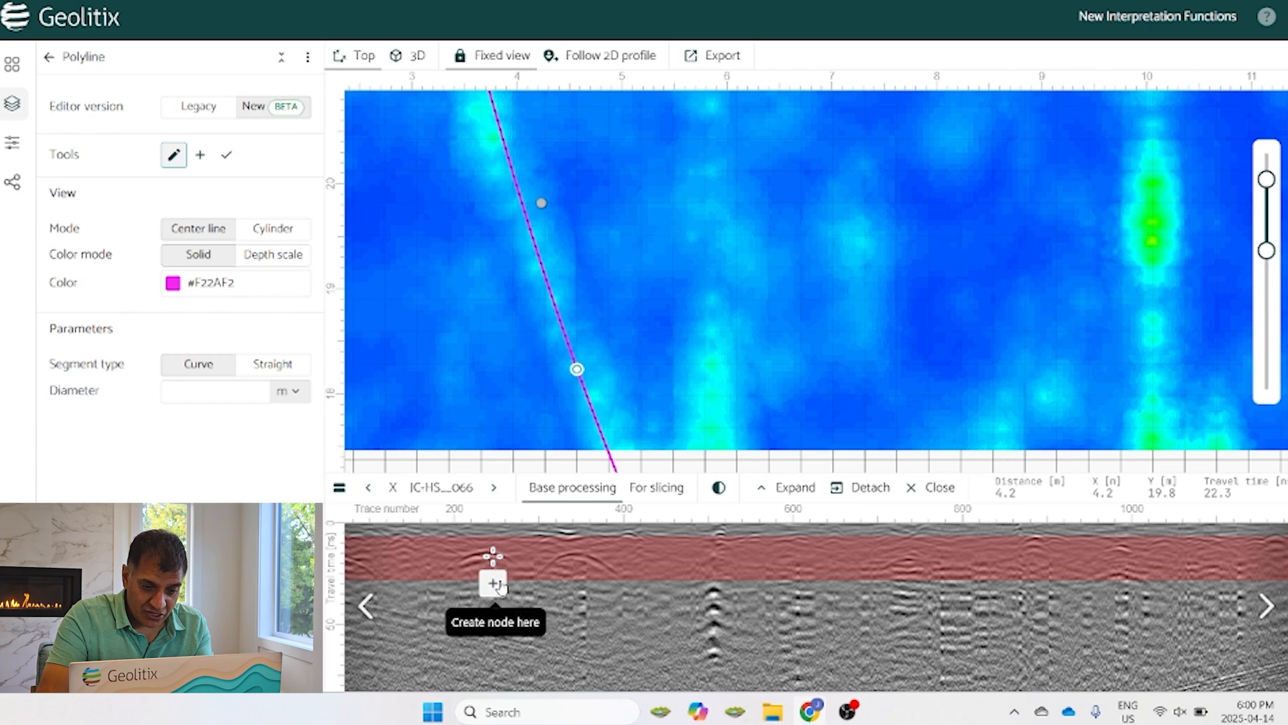
pyautogui.click(493, 557)
pyautogui.moveTo(495, 565); pyautogui.dragTo(486, 562)
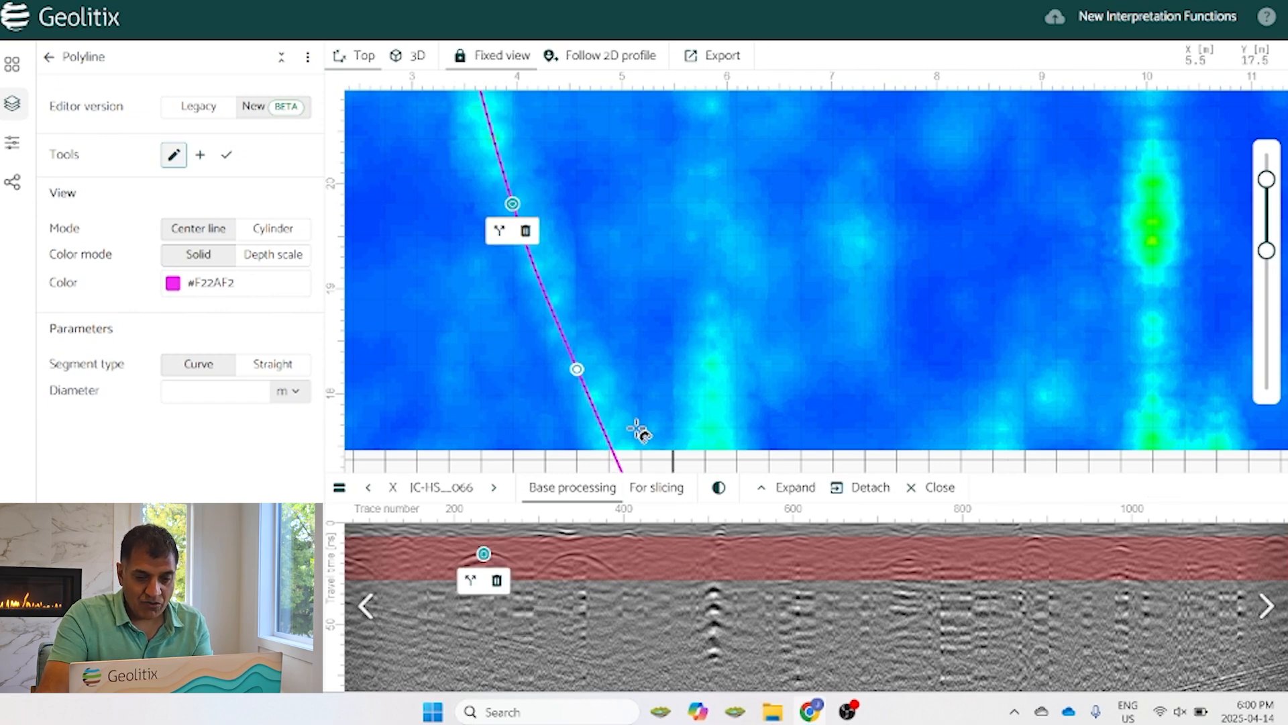
# - Examine how the polyline follows the diagonal anomaly beyond the inserted node, around X 6.7, Y 13.6
pyautogui.scroll(-4, 572, 279)
pyautogui.scroll(-2, 570, 277)
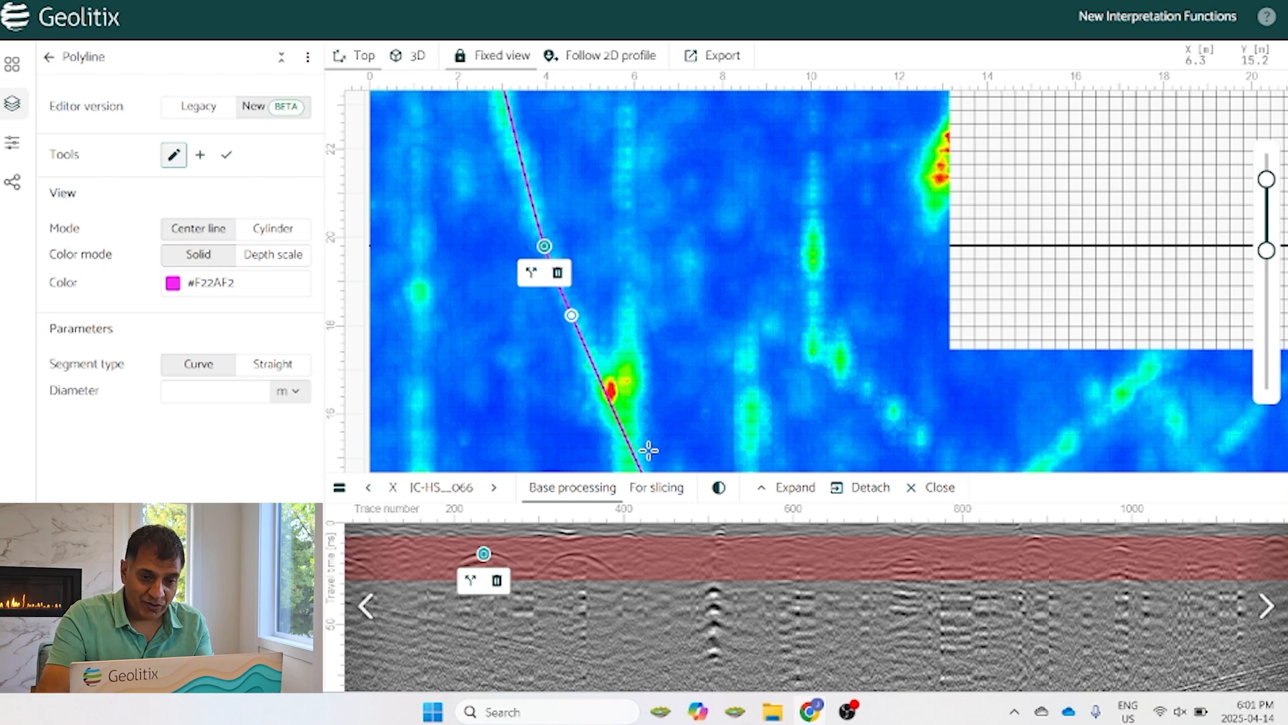
pyautogui.scroll(-2, 666, 343)
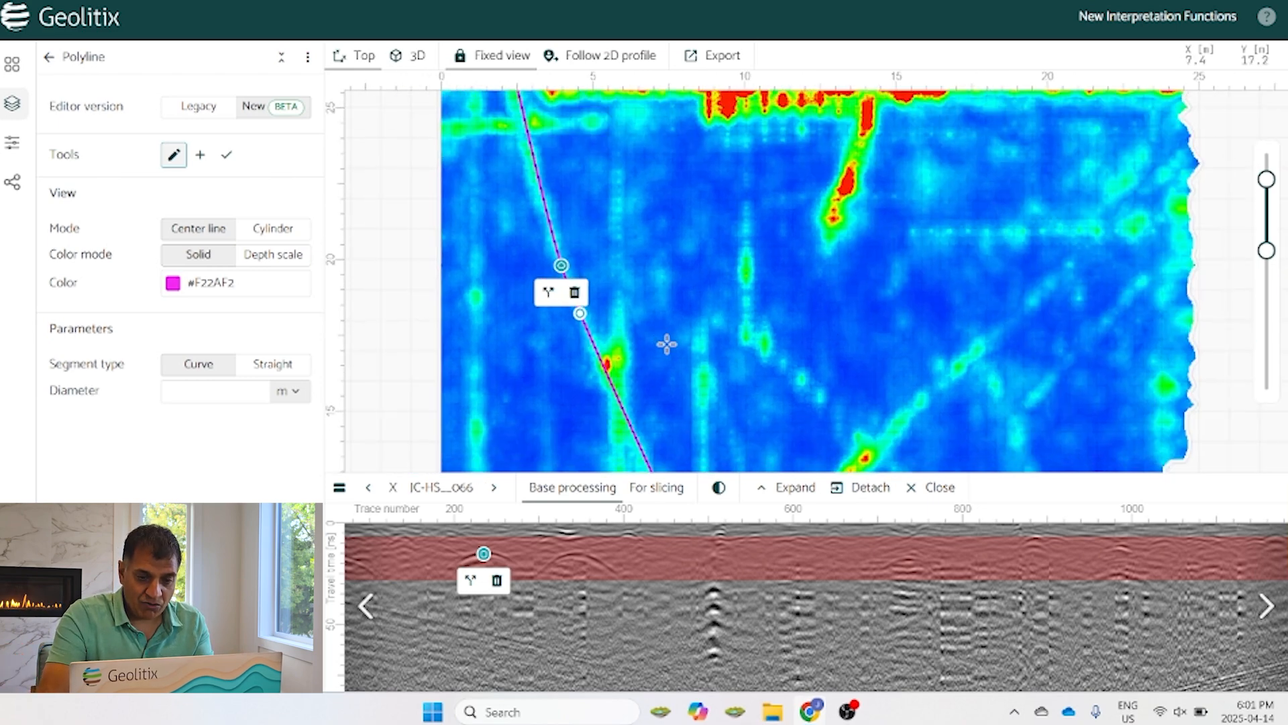
pyautogui.scroll(-2, 639, 319)
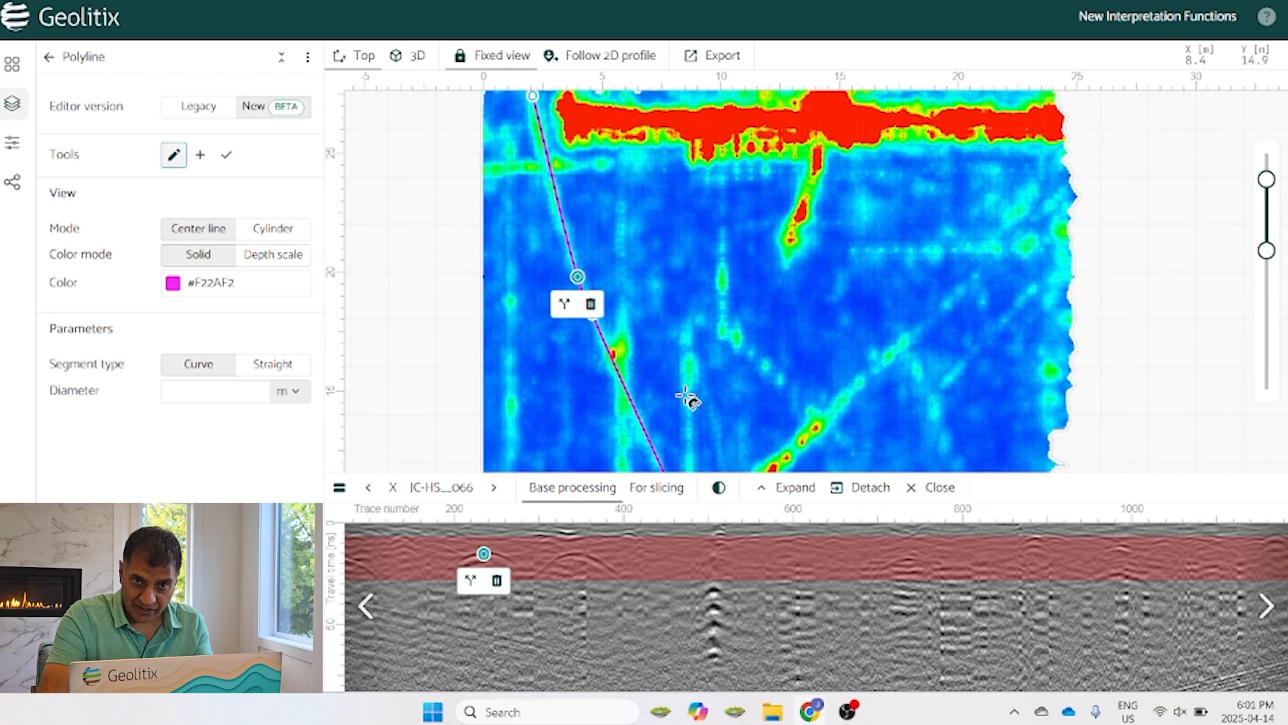
pyautogui.scroll(2, 667, 430)
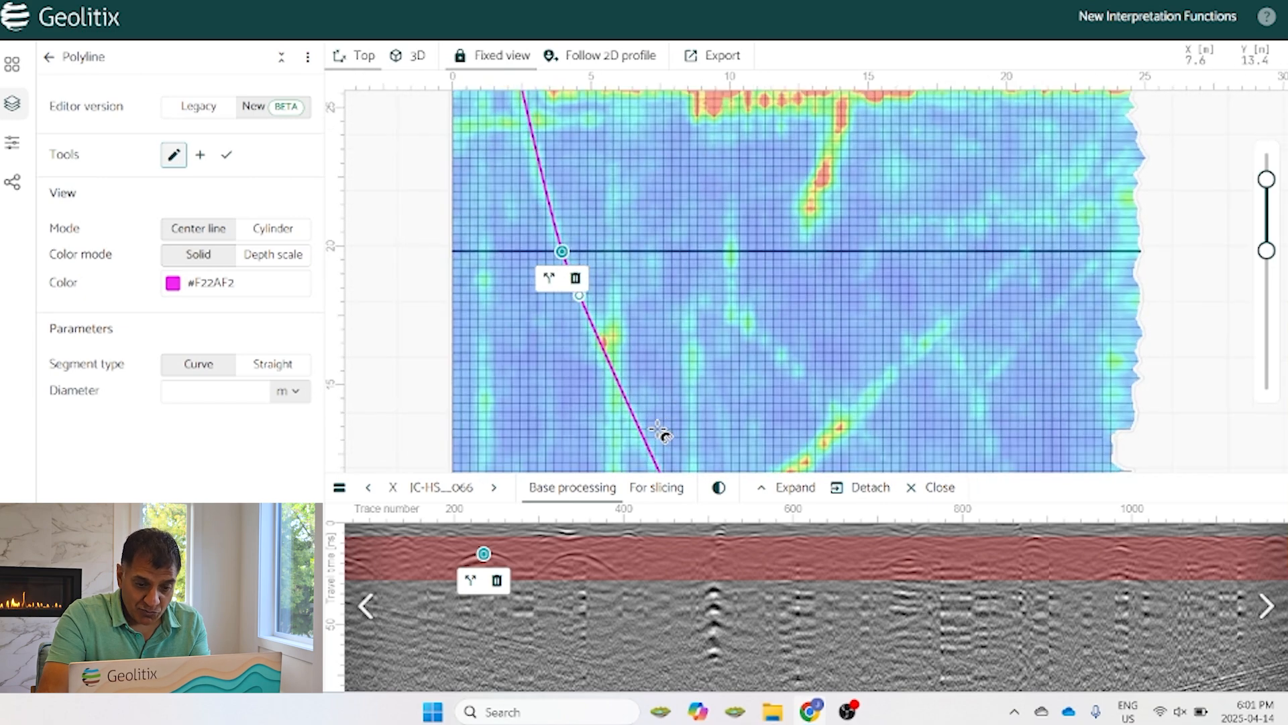
pyautogui.scroll(2, 658, 440)
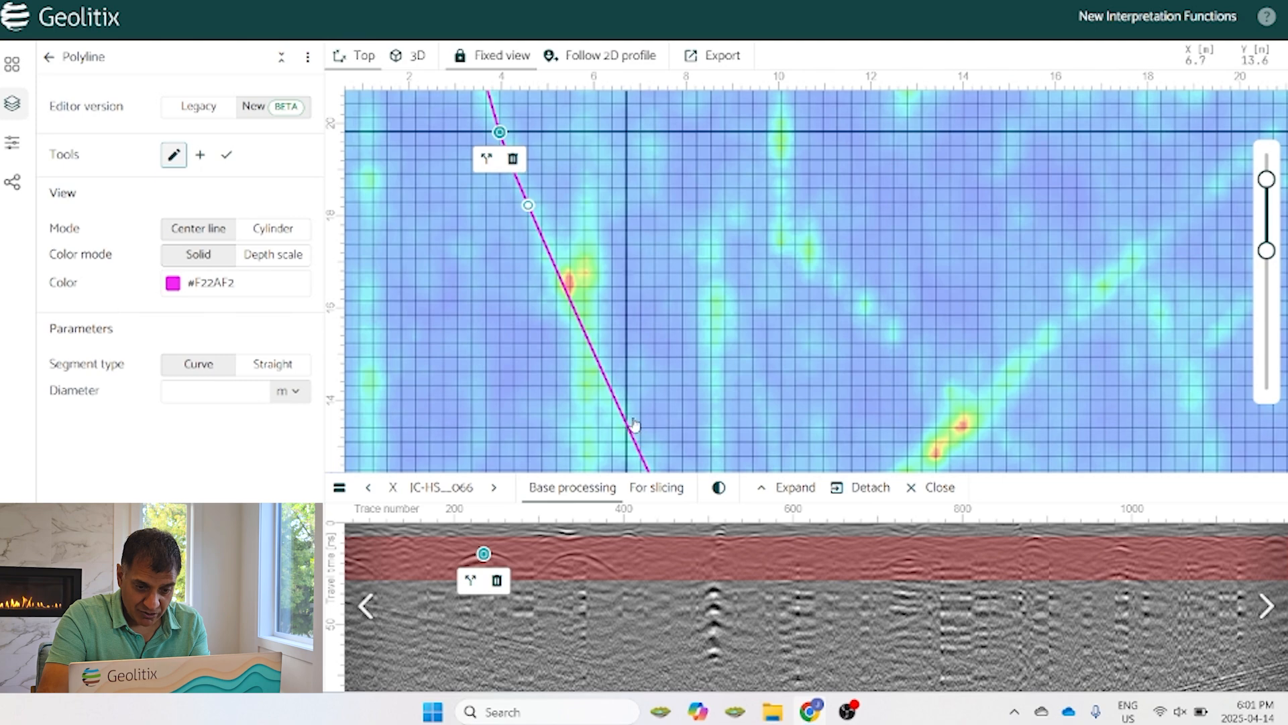